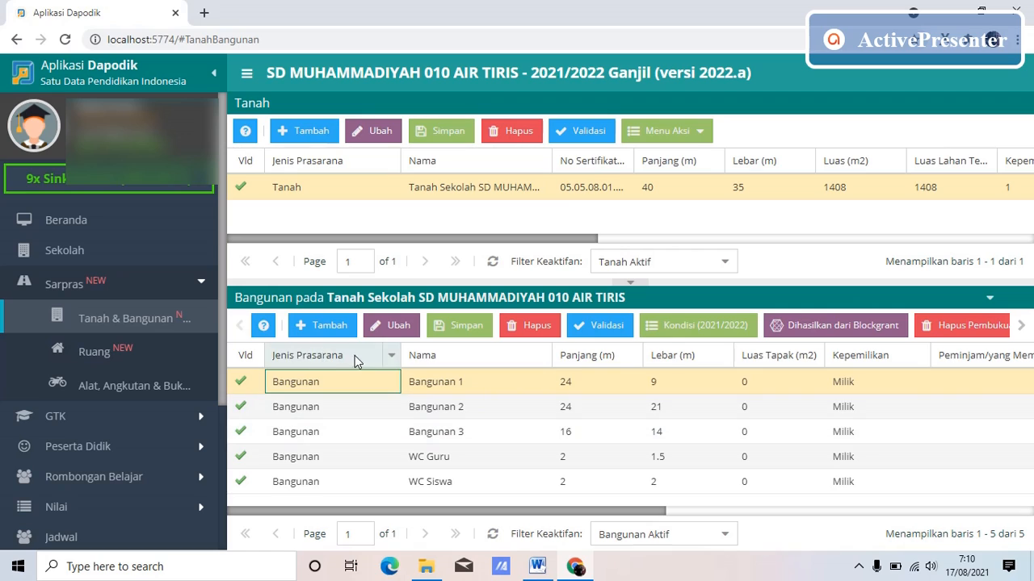
# Compare the Bangunan 1, Bangunan 2 and Bangunan 3 records with the school site plan in the Word document DENAH LOKASI US USBN
pyautogui.click(456, 378)
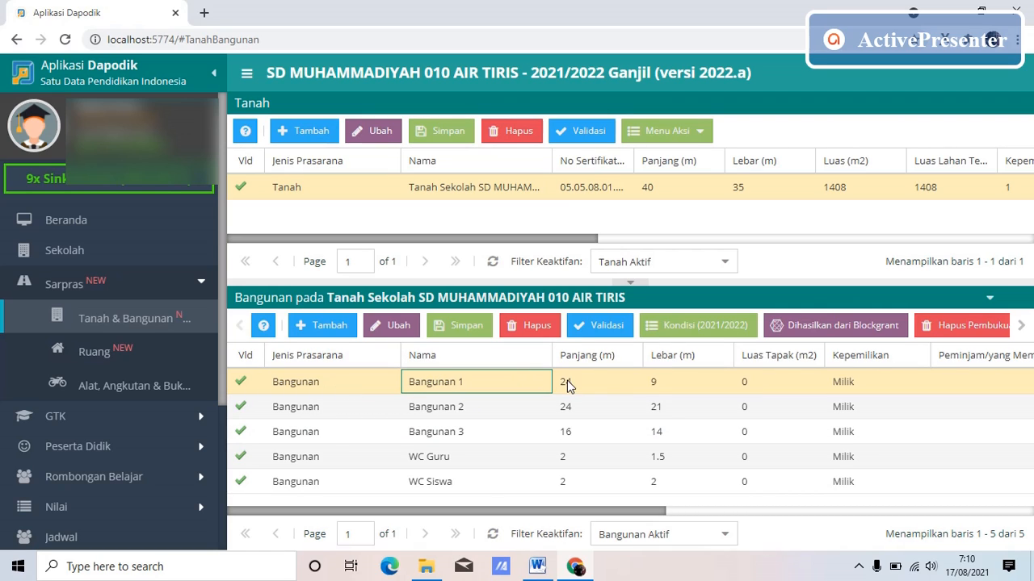
pyautogui.click(539, 567)
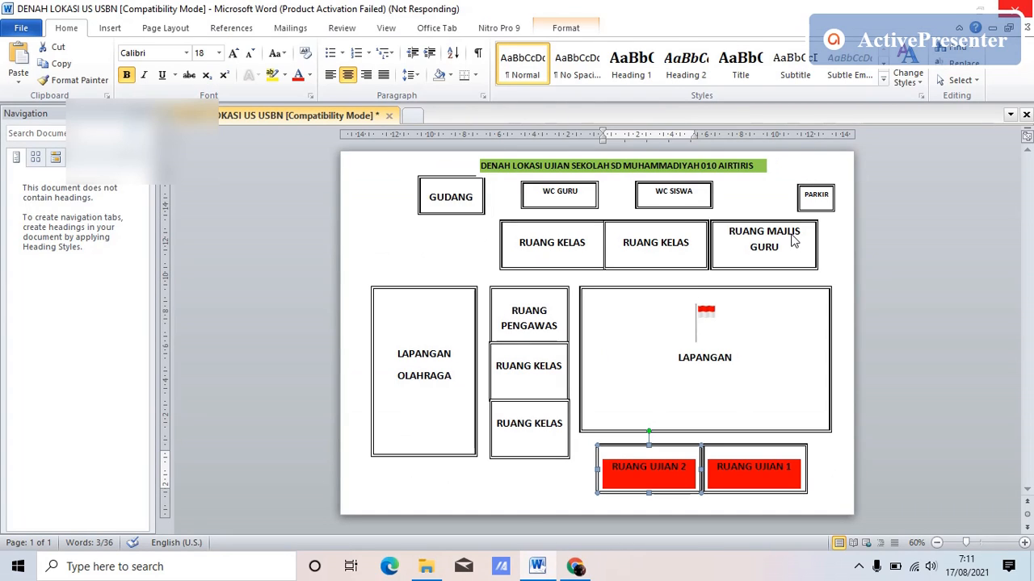
pyautogui.click(575, 567)
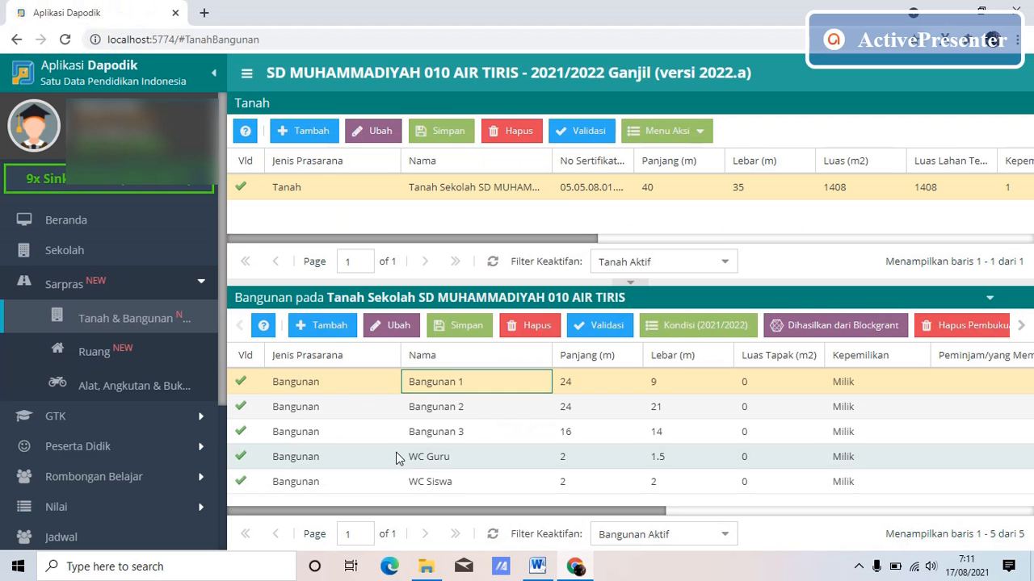
pyautogui.click(392, 406)
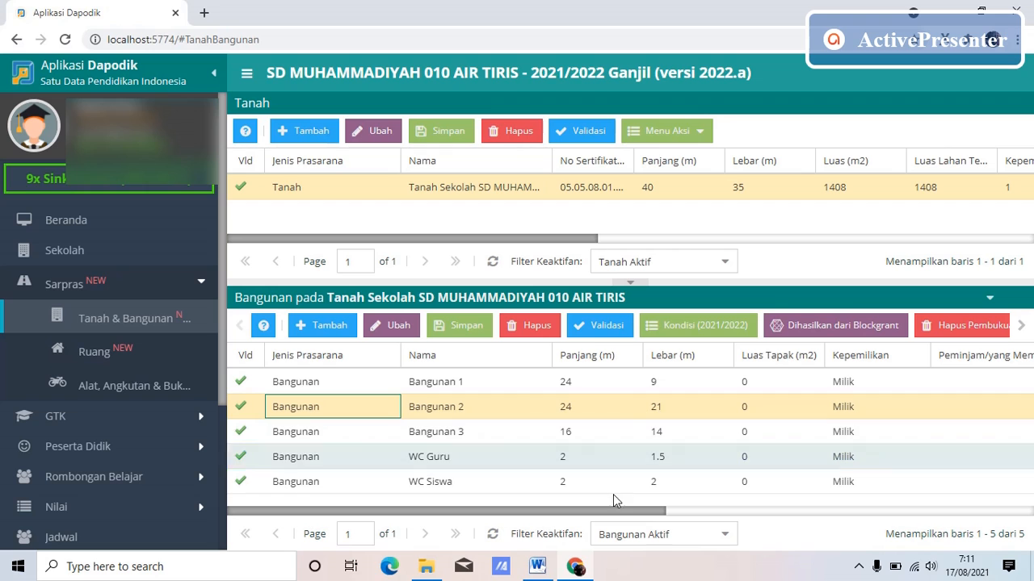
pyautogui.click(579, 574)
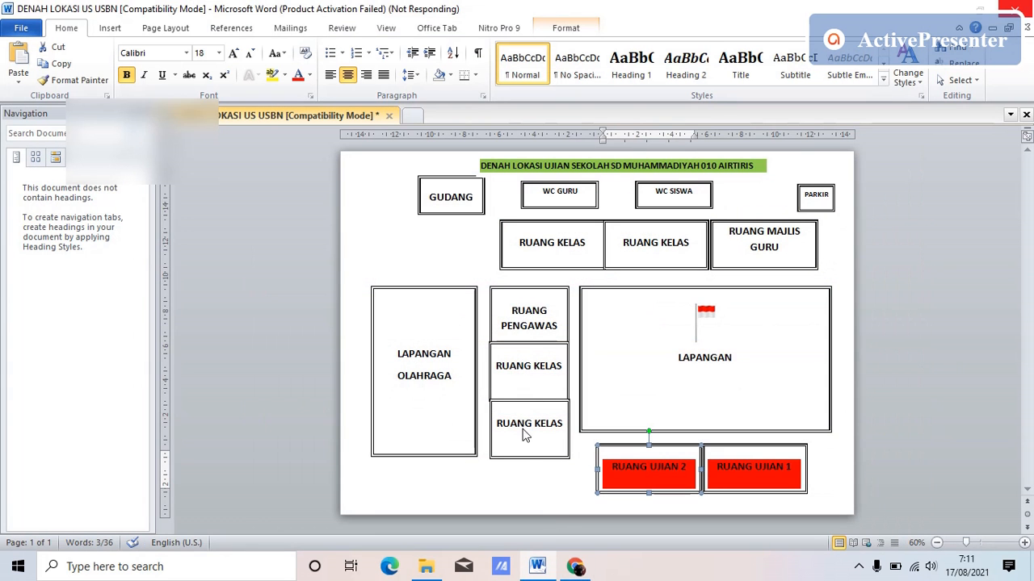
pyautogui.click(579, 568)
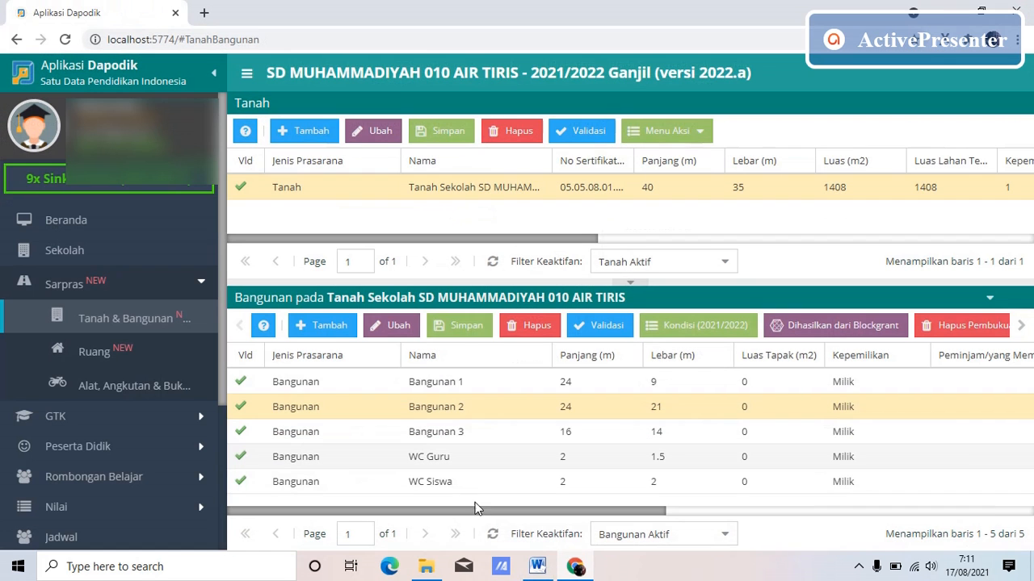
pyautogui.click(397, 432)
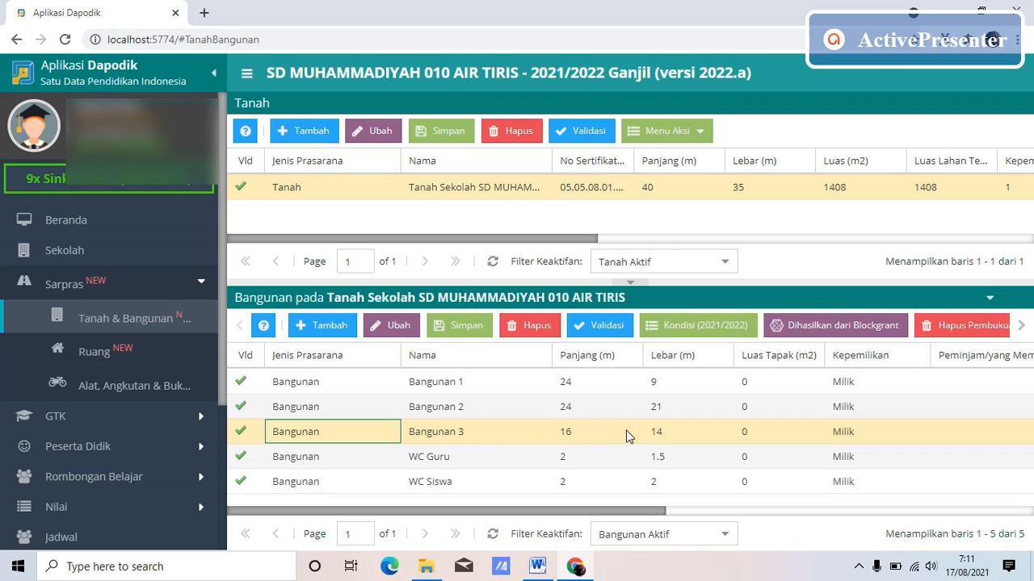
pyautogui.click(576, 567)
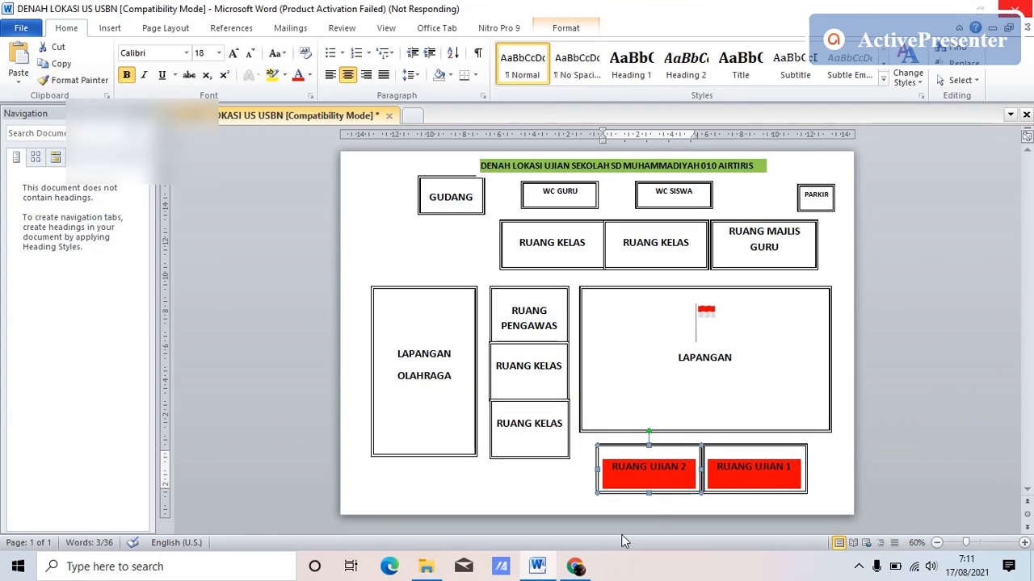
pyautogui.click(588, 570)
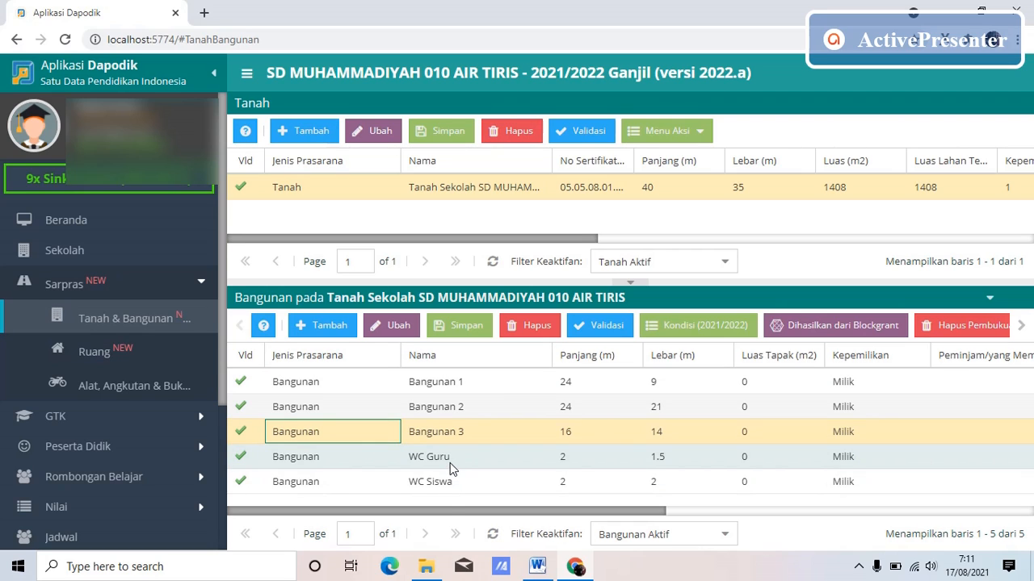
# Show the Ruang Kelas list, expand Bangunan 1 and compare its rooms with the site plan in Word
pyautogui.click(107, 353)
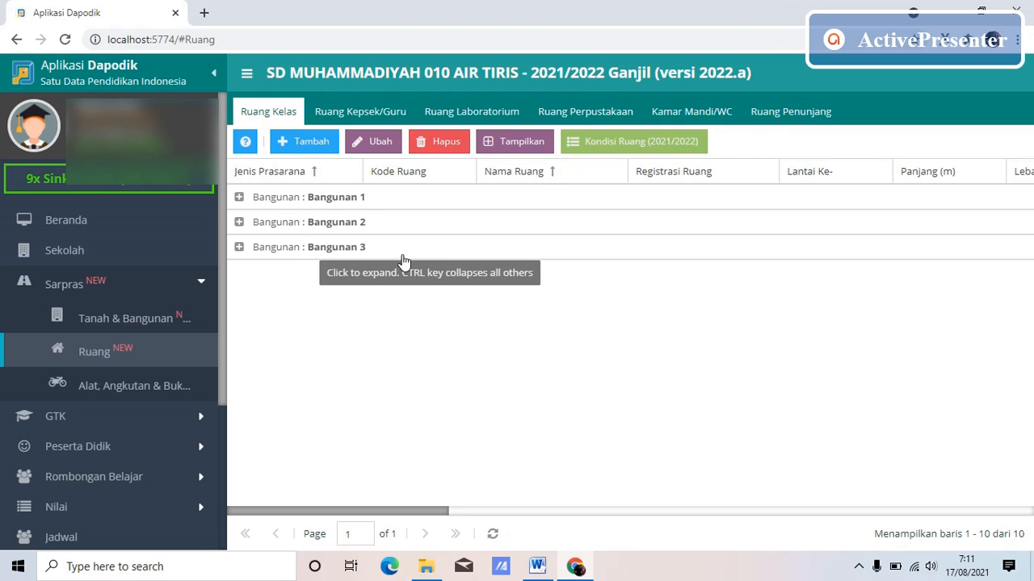
pyautogui.click(239, 198)
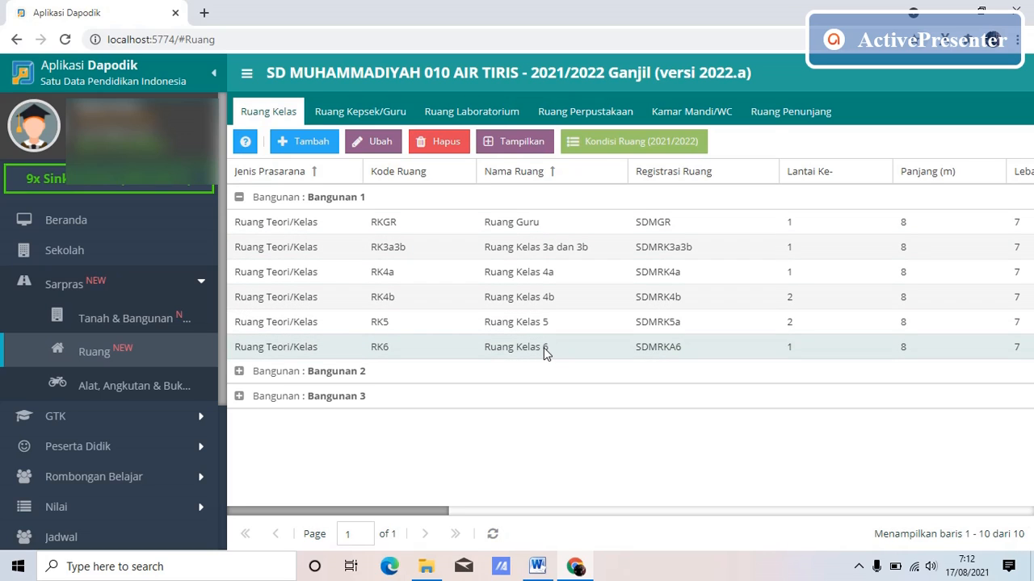
pyautogui.click(537, 566)
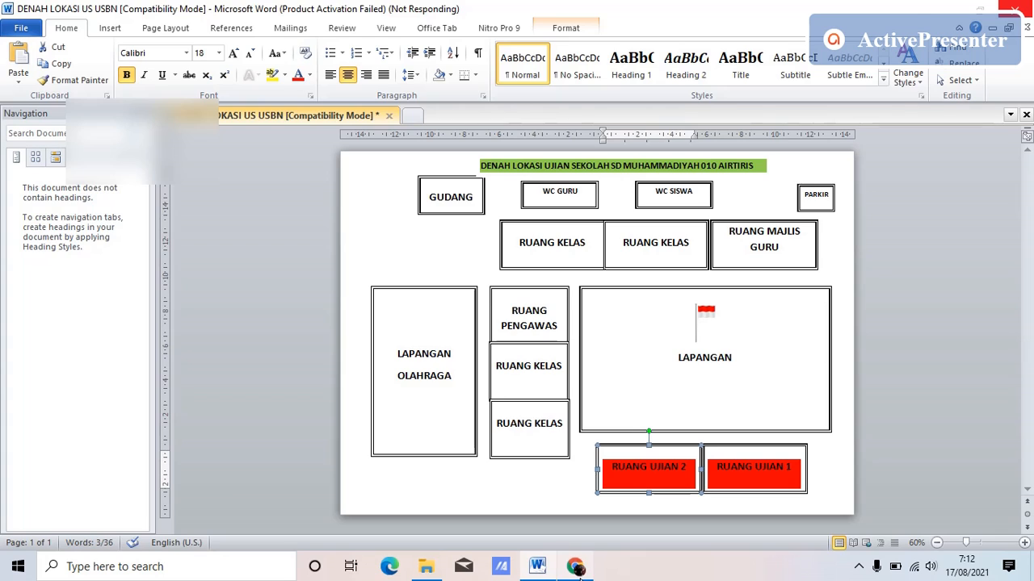
pyautogui.click(577, 568)
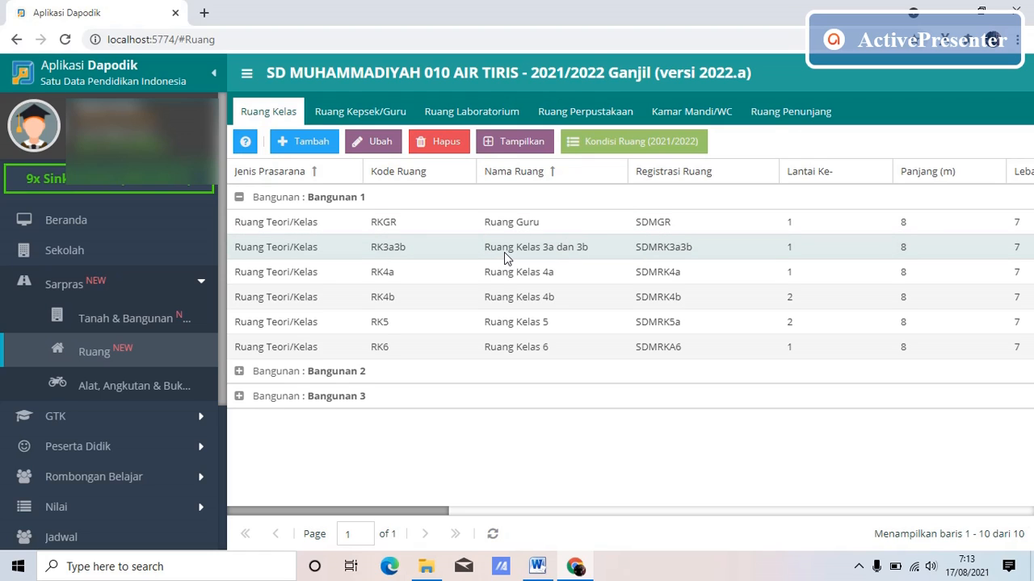
pyautogui.click(550, 571)
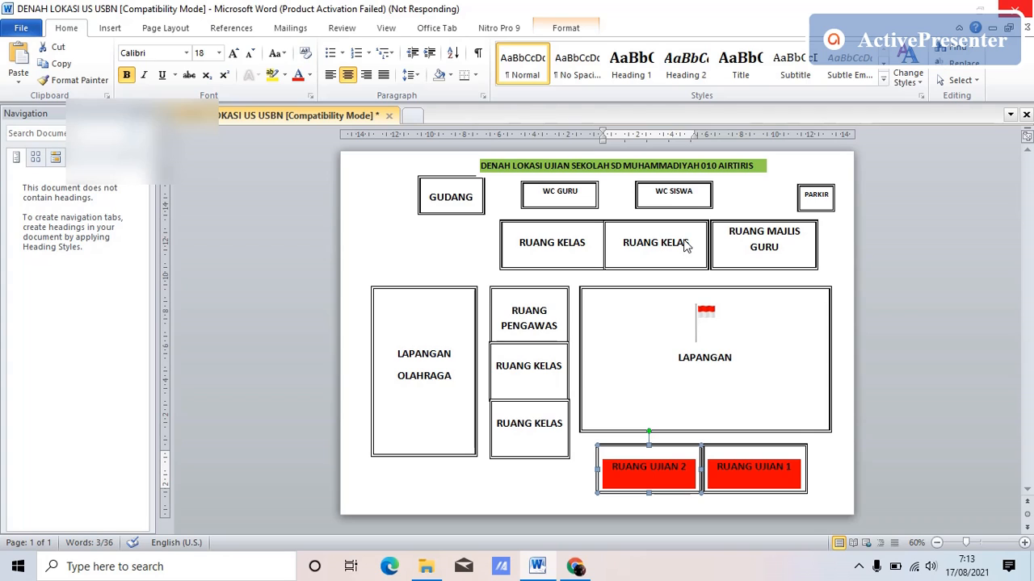
pyautogui.click(575, 567)
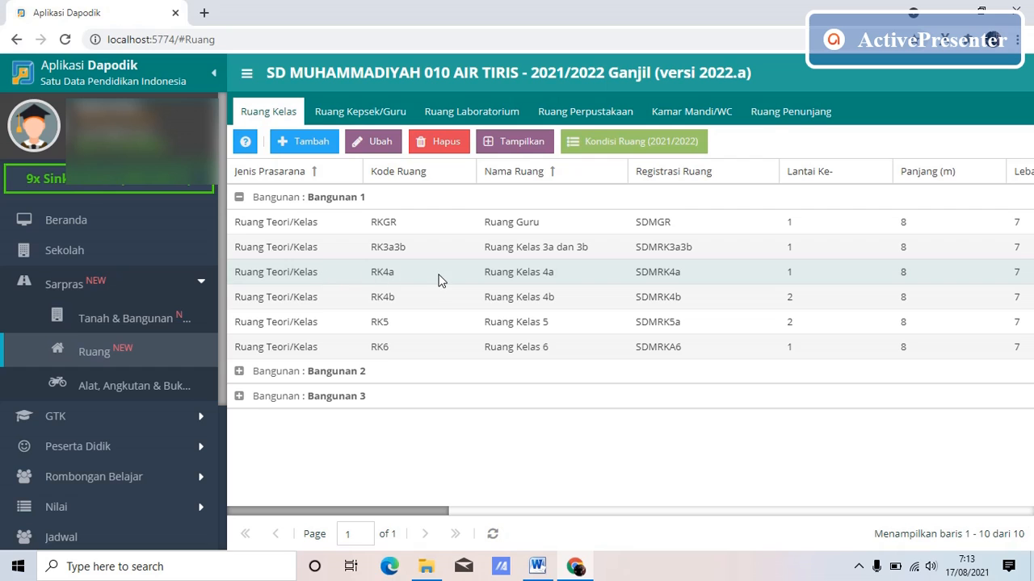
pyautogui.click(542, 573)
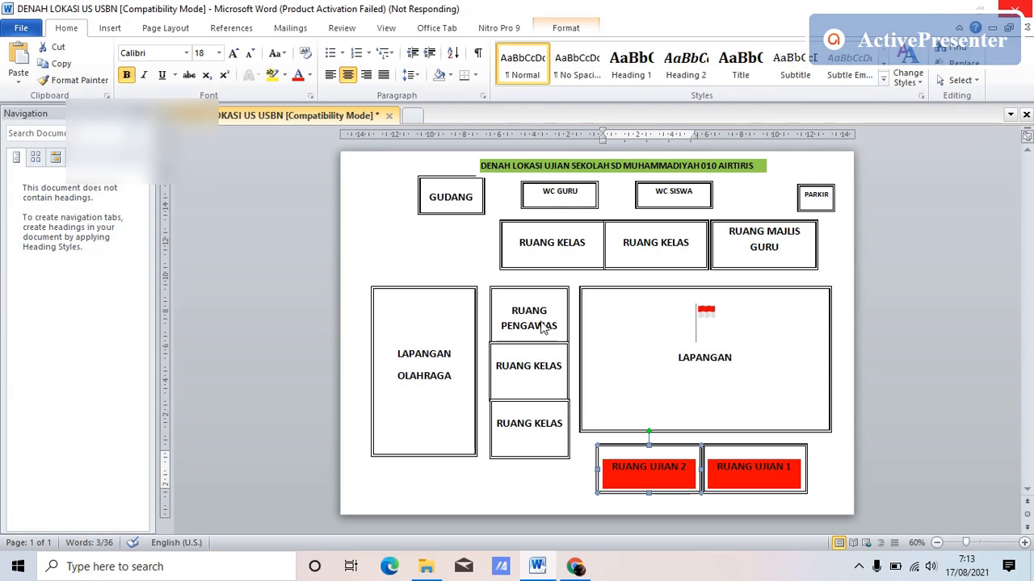
pyautogui.click(575, 567)
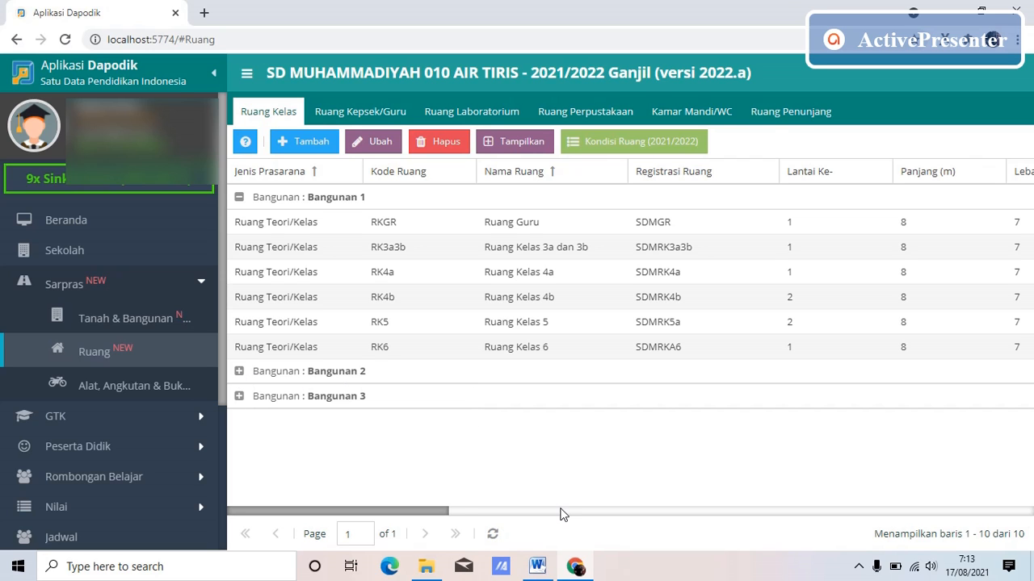
pyautogui.click(576, 570)
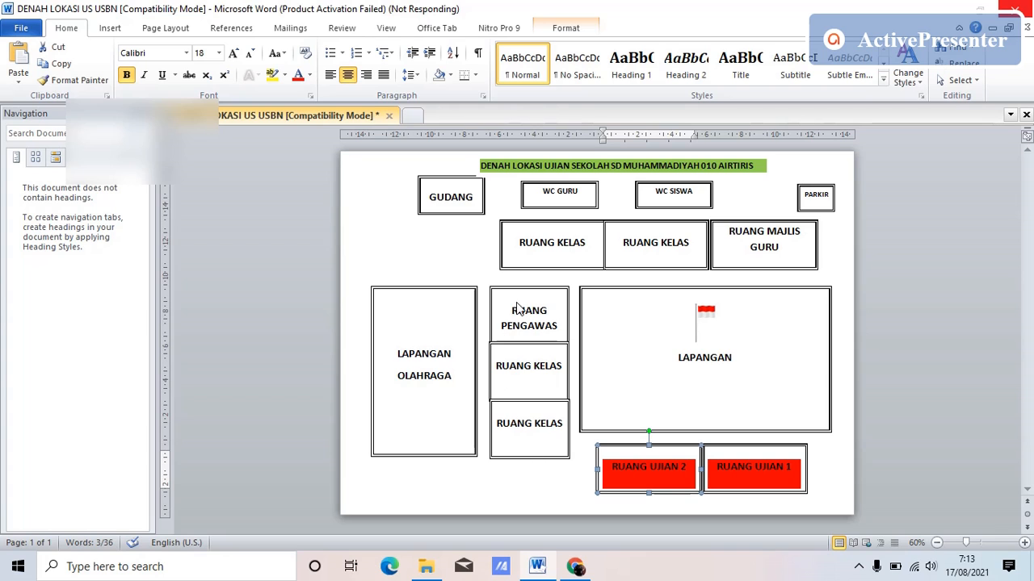
pyautogui.click(576, 567)
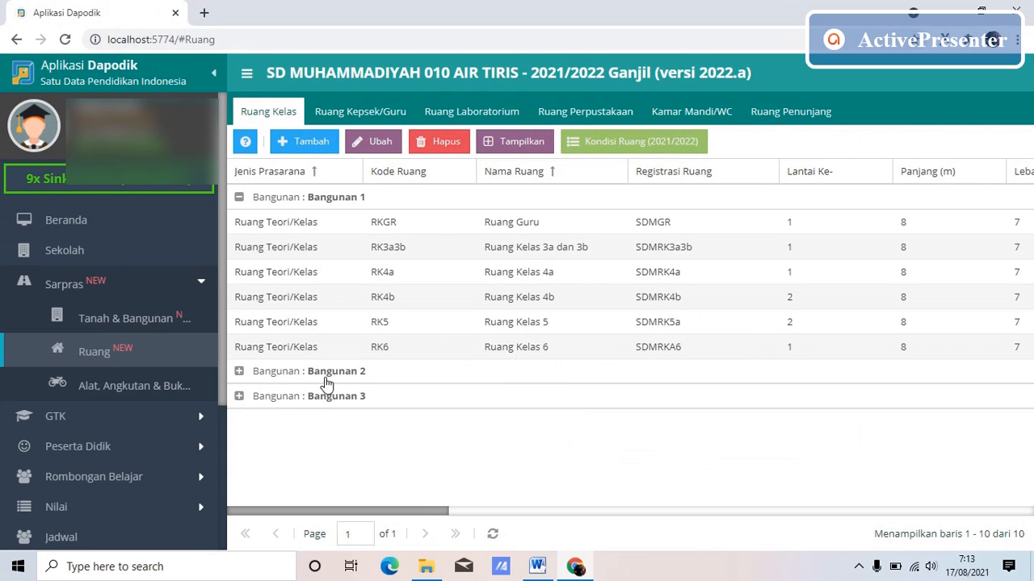
# Expand the Bangunan 2 group of classrooms and compare its rooms with the site plan in Word
pyautogui.click(239, 372)
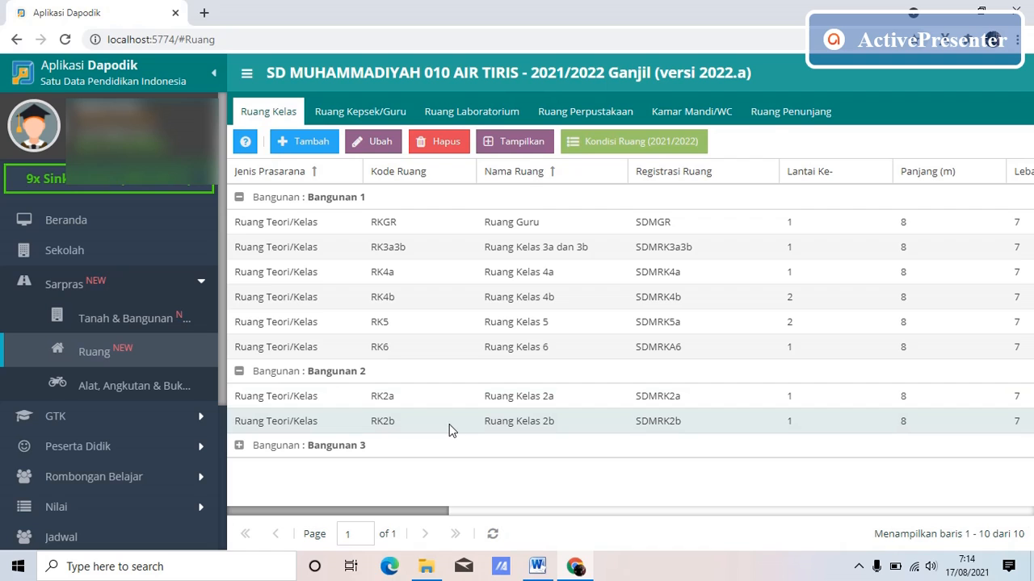
pyautogui.click(537, 566)
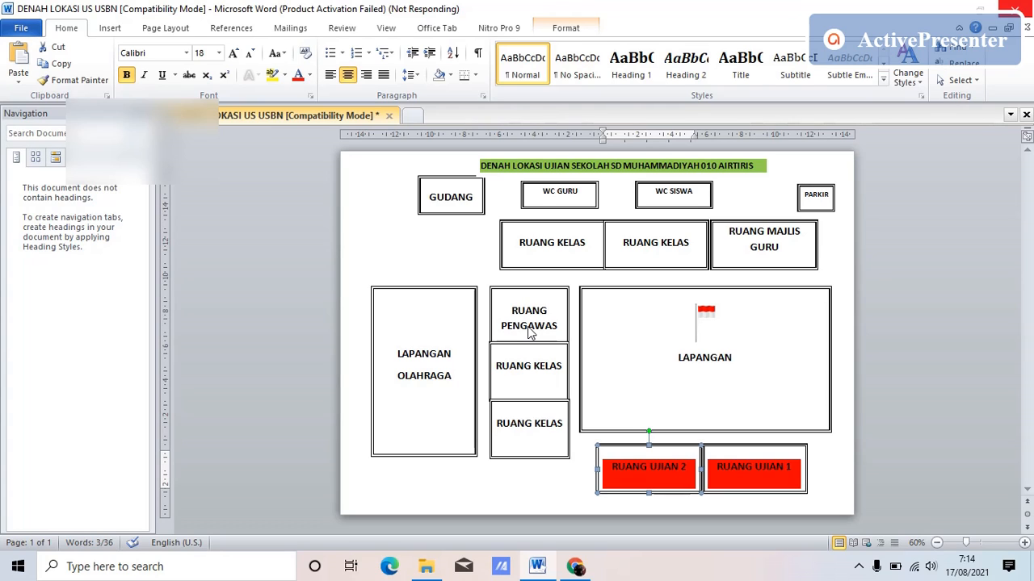
pyautogui.click(577, 569)
pyautogui.click(556, 395)
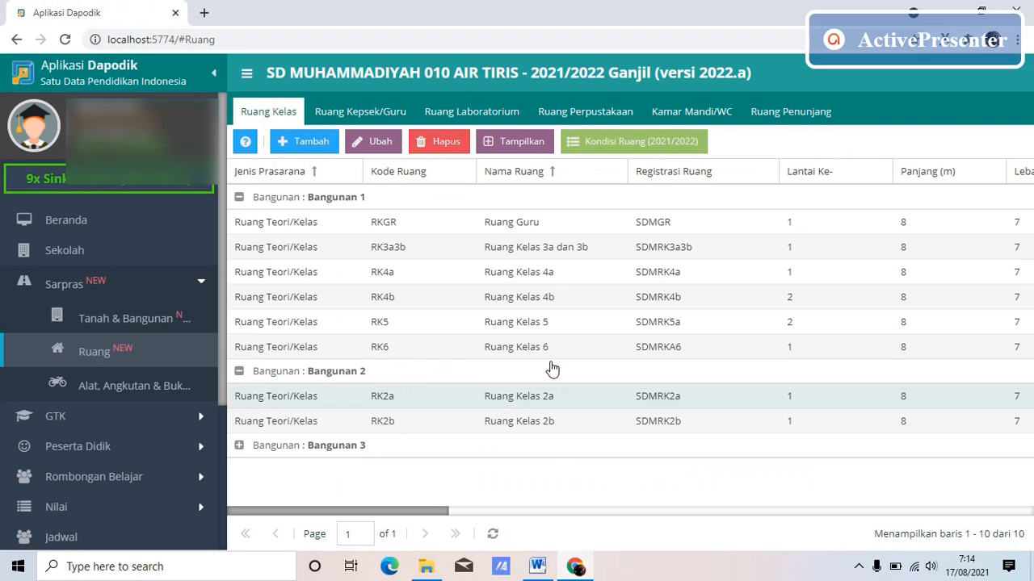
pyautogui.click(509, 221)
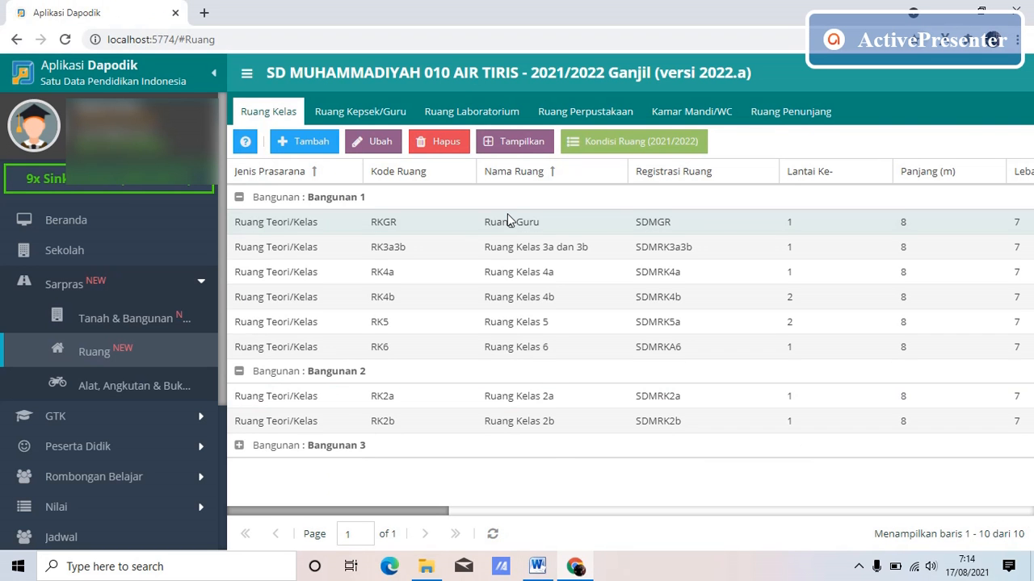
# View the Ruang Perpustakaan record under Bangunan 2, widening the Nama Ruang column to show the full room name
pyautogui.click(592, 118)
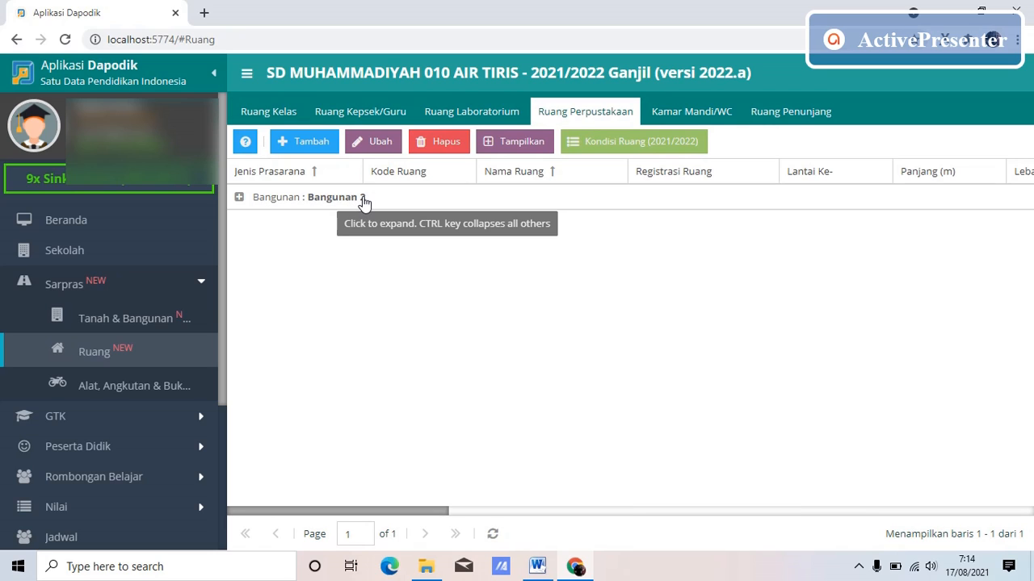
pyautogui.click(240, 200)
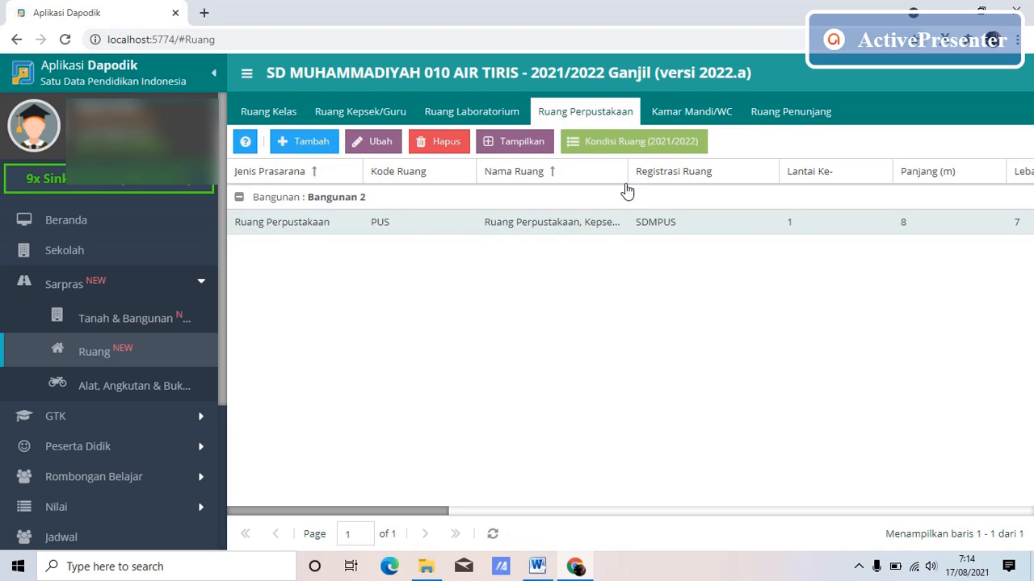
pyautogui.moveTo(625, 179); pyautogui.dragTo(710, 173)
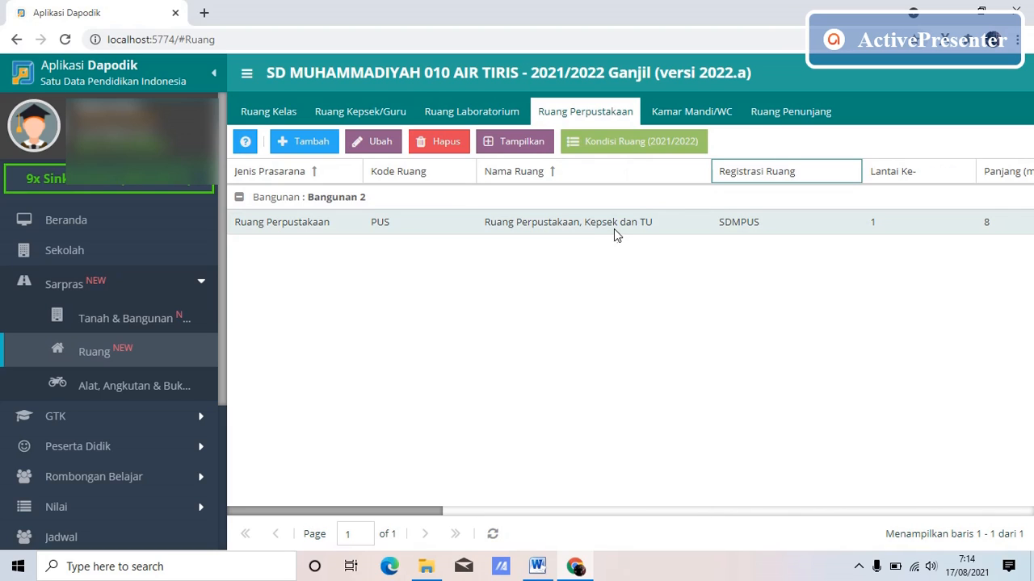
pyautogui.click(253, 113)
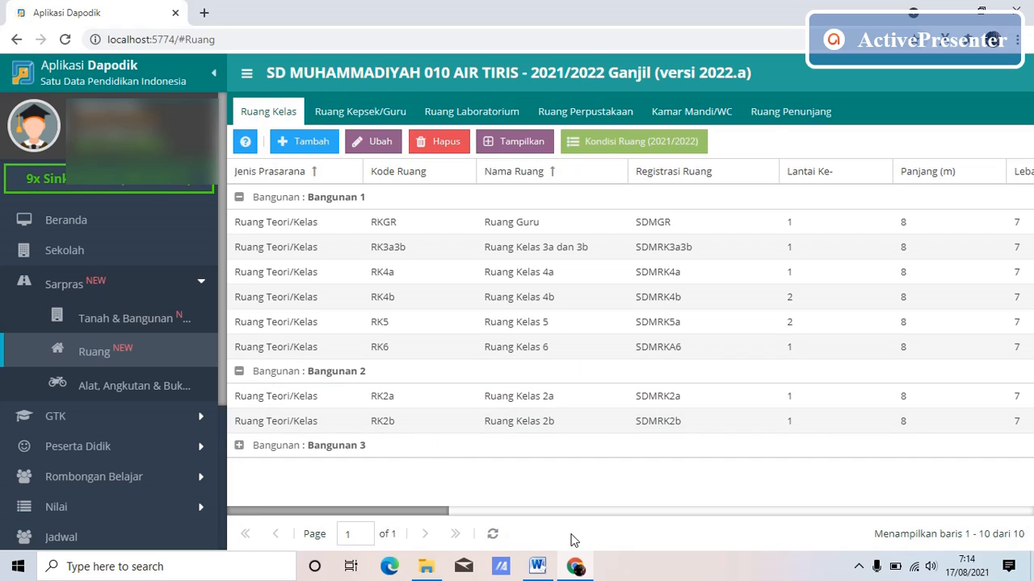
pyautogui.click(575, 120)
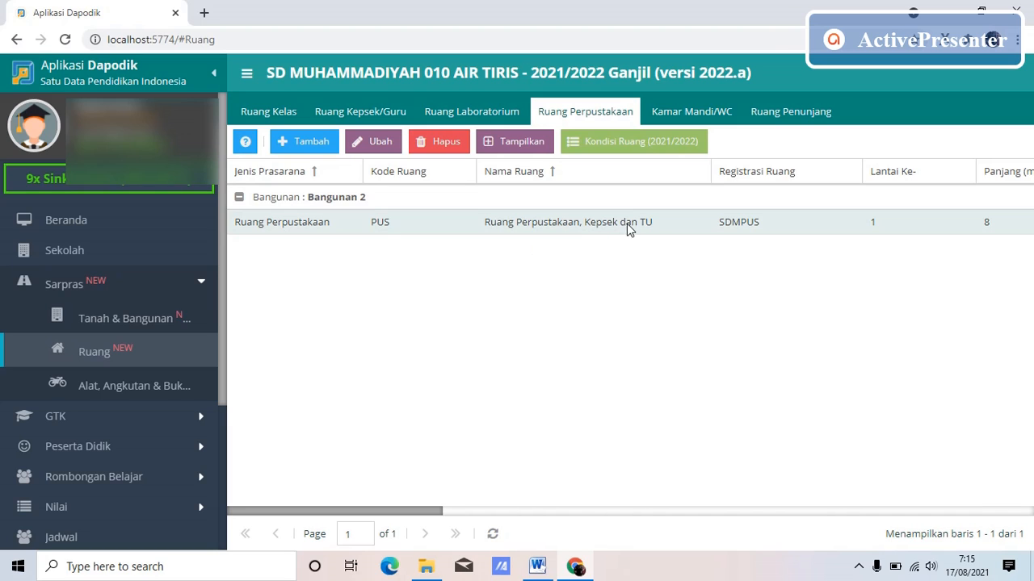
# Return to the Ruang Kelas list, expand Bangunan 3 and check its classrooms and dimensions against the site plan in Word
pyautogui.click(270, 113)
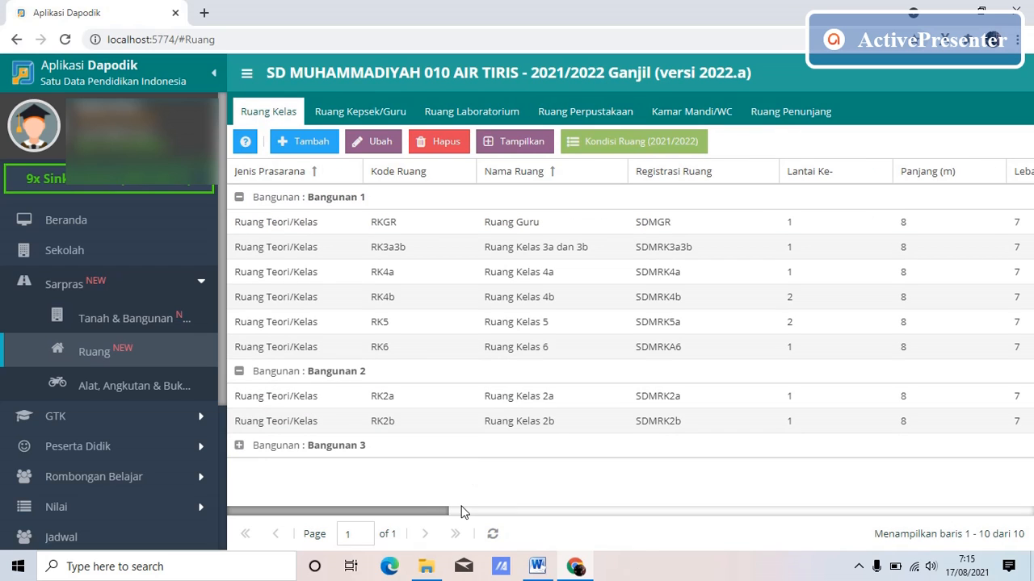
pyautogui.click(537, 567)
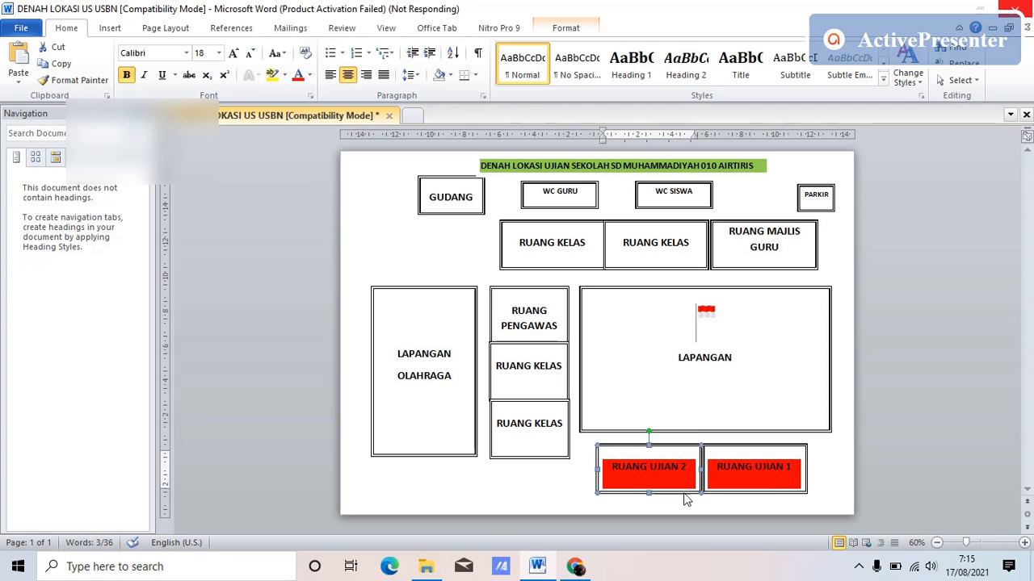
pyautogui.click(575, 567)
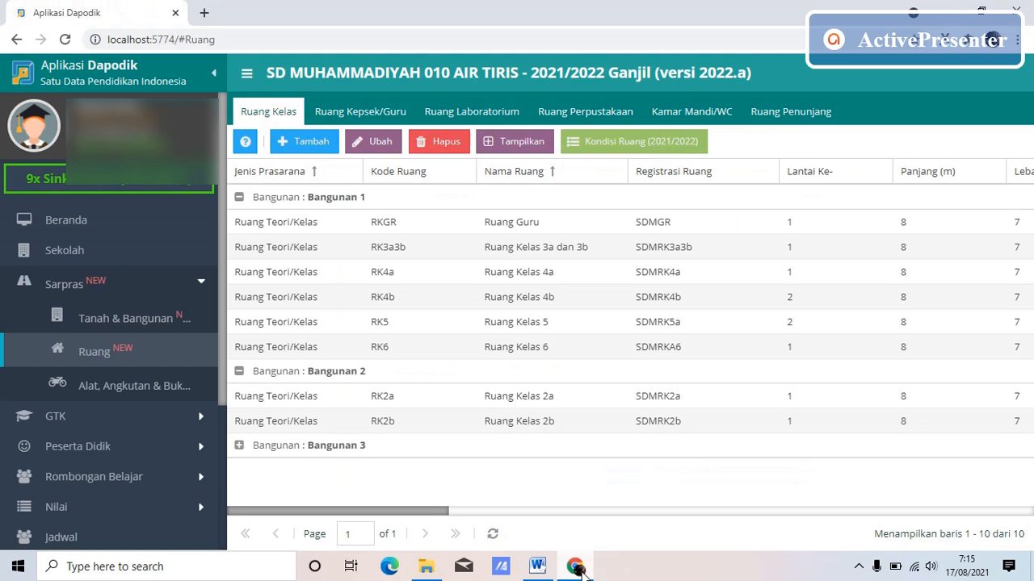
pyautogui.click(239, 449)
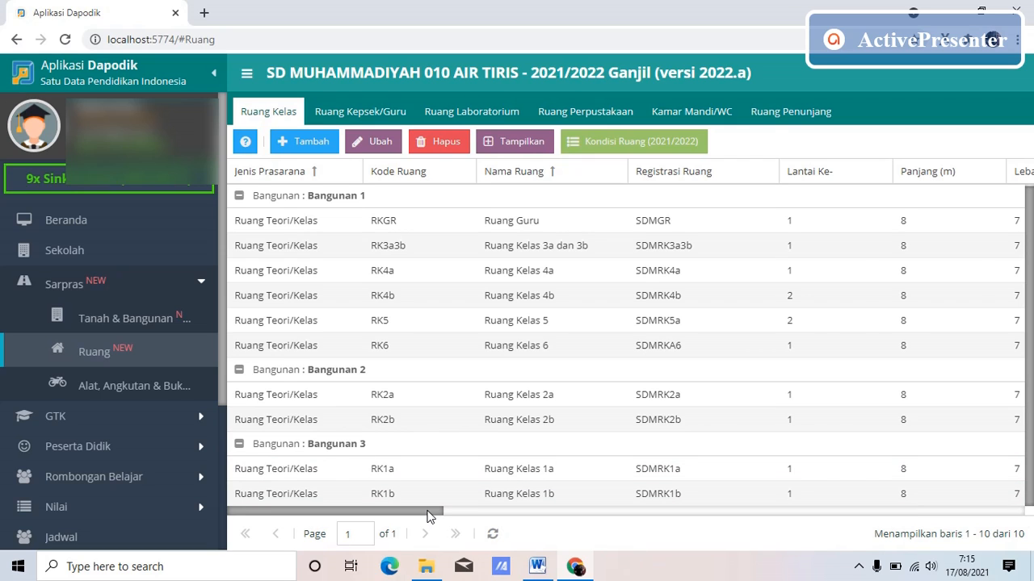
pyautogui.moveTo(430, 514); pyautogui.dragTo(483, 512)
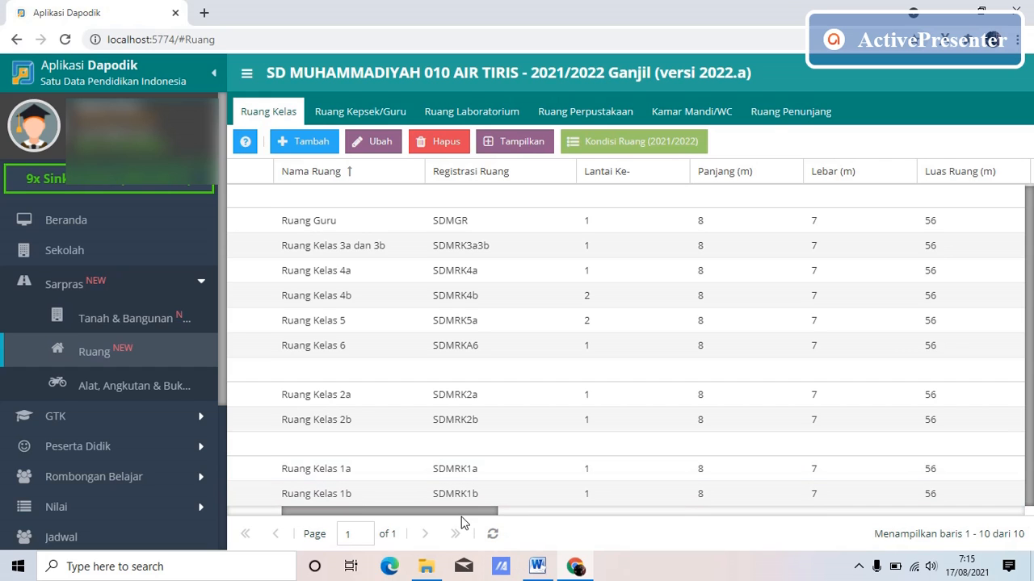
pyautogui.moveTo(454, 512); pyautogui.dragTo(301, 501)
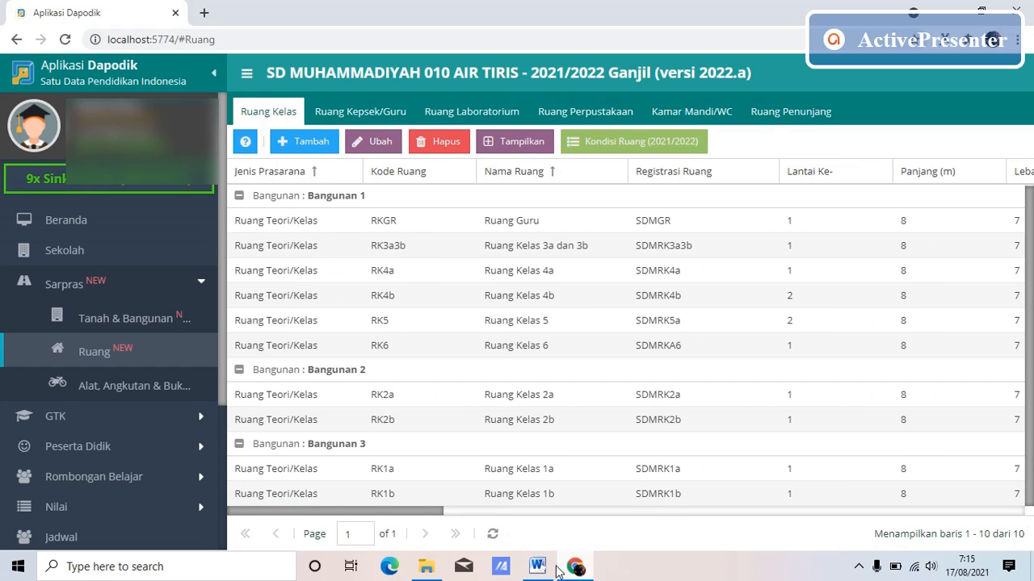
pyautogui.click(537, 566)
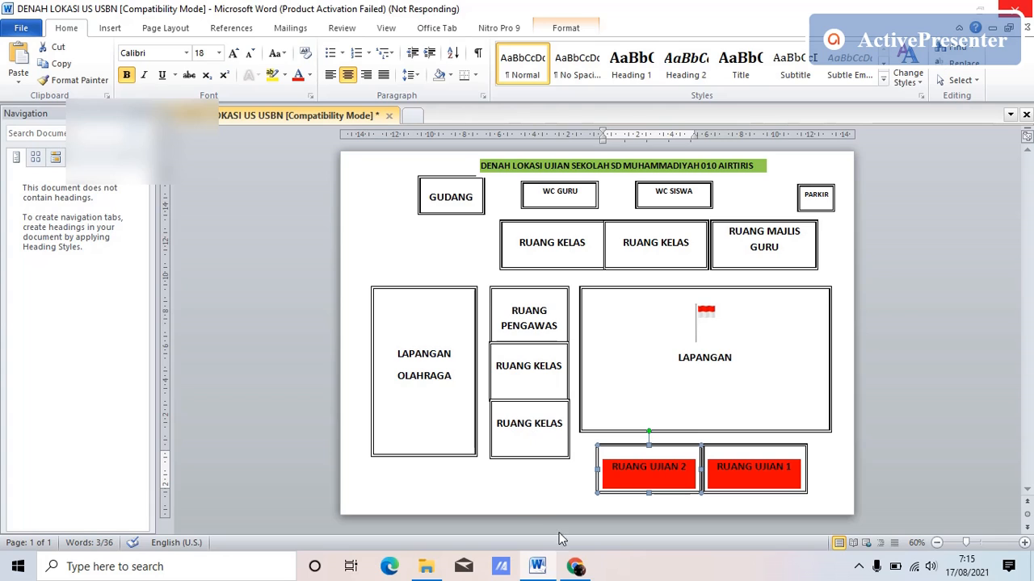
pyautogui.click(577, 569)
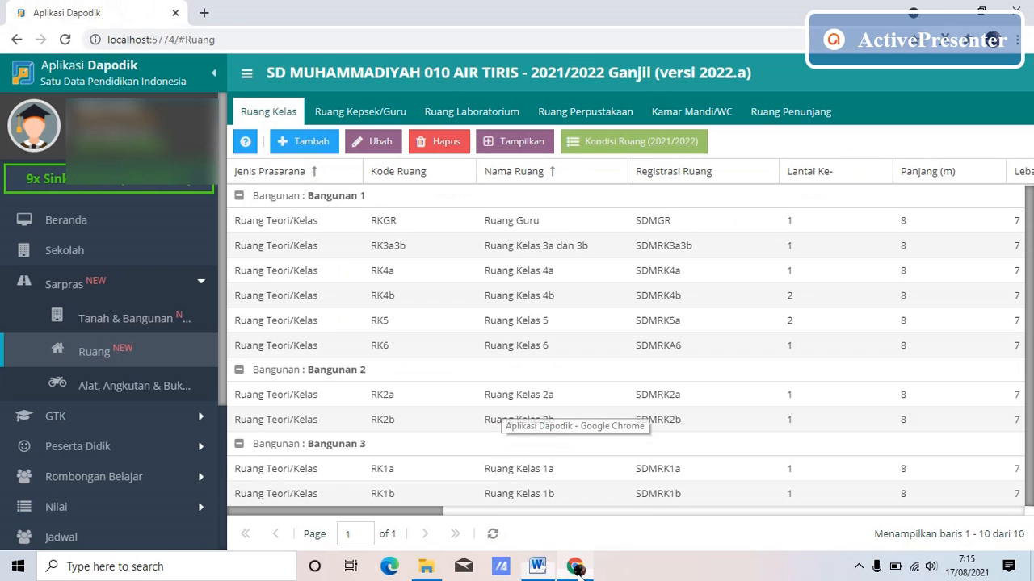
# Show the equipment list in Alat, Angkutan & Buku for Ruang Kelas 1a and expand its group
pyautogui.click(170, 386)
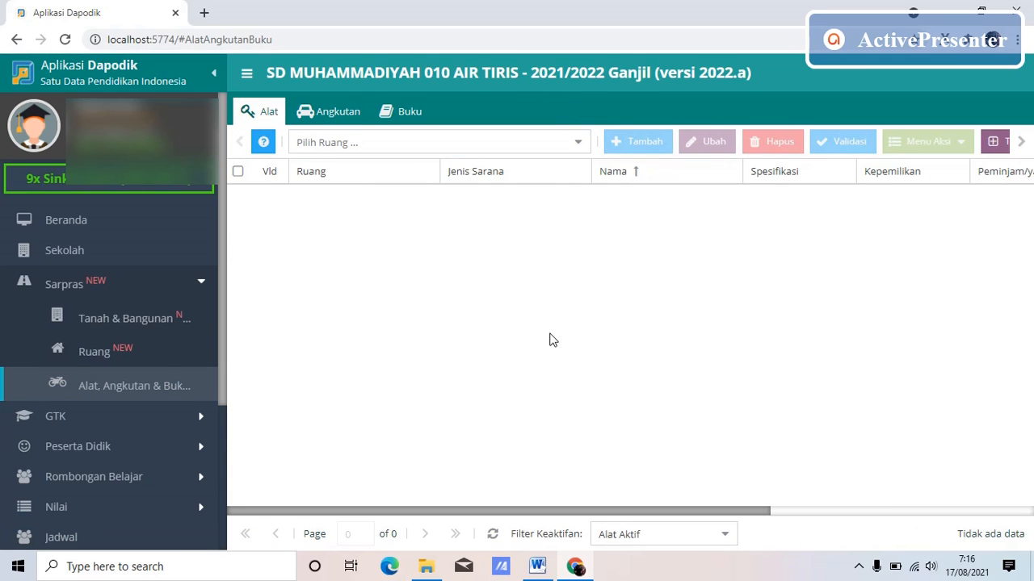
pyautogui.click(577, 143)
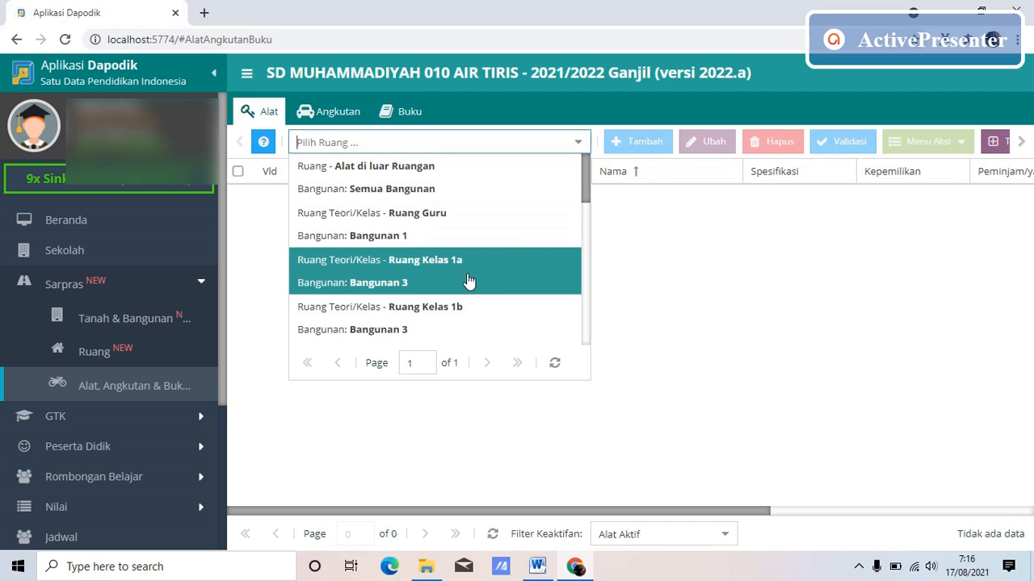
pyautogui.click(468, 280)
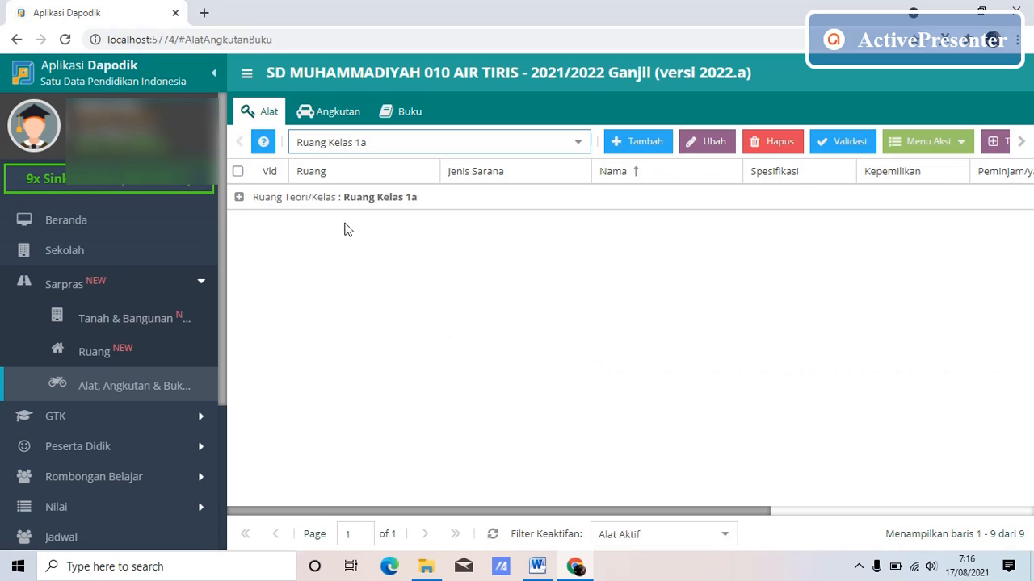
pyautogui.click(238, 200)
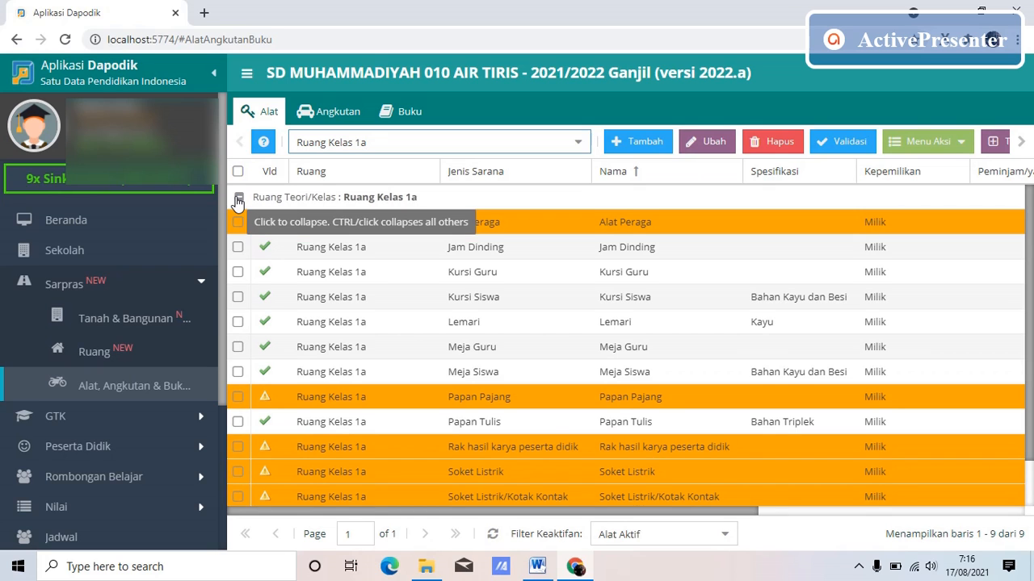